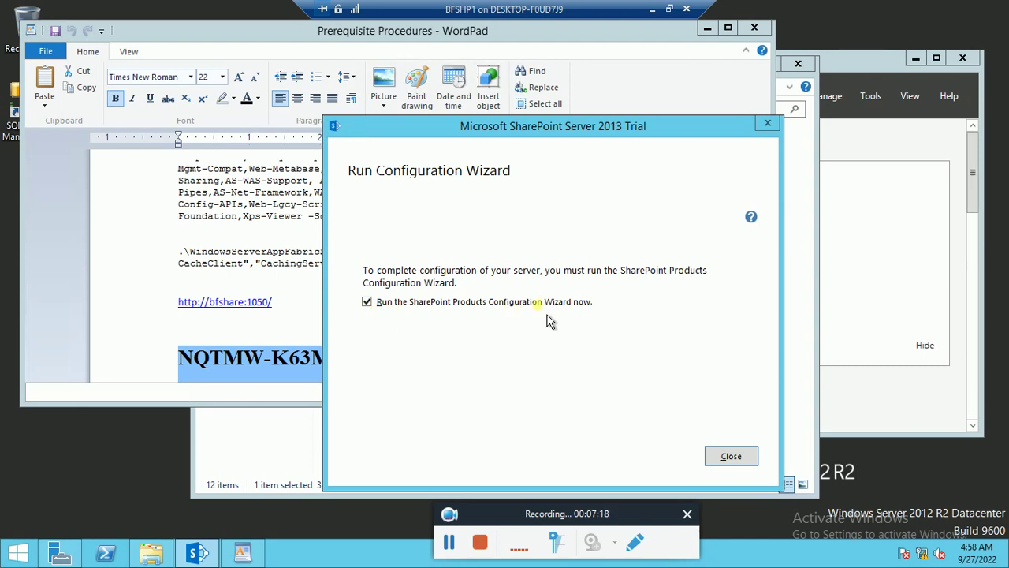
- Finish the SharePoint Server 2013 installation with Run Configuration Wizard ticked, then exit full screen
left_click(449, 544)
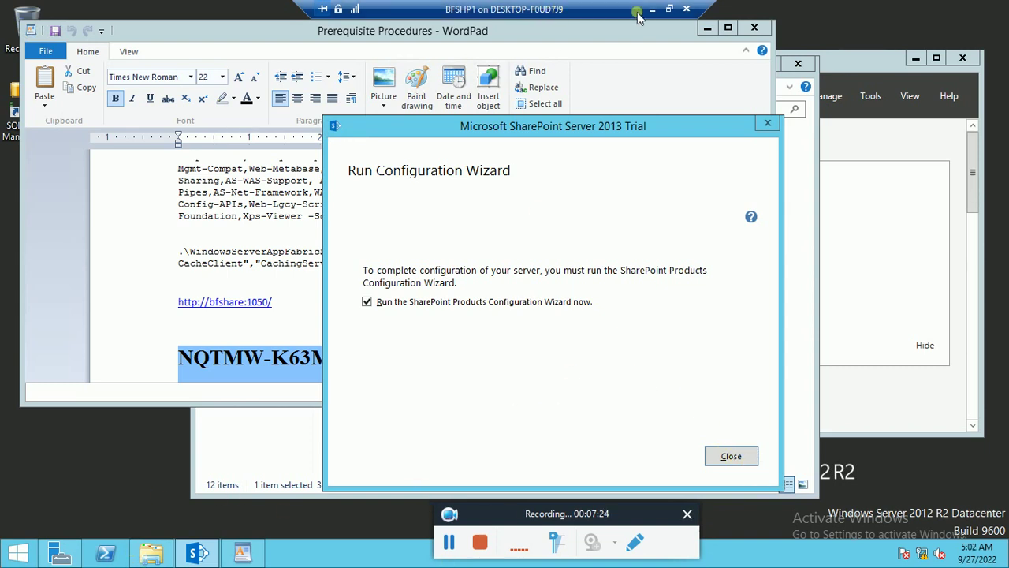
left_click(669, 8)
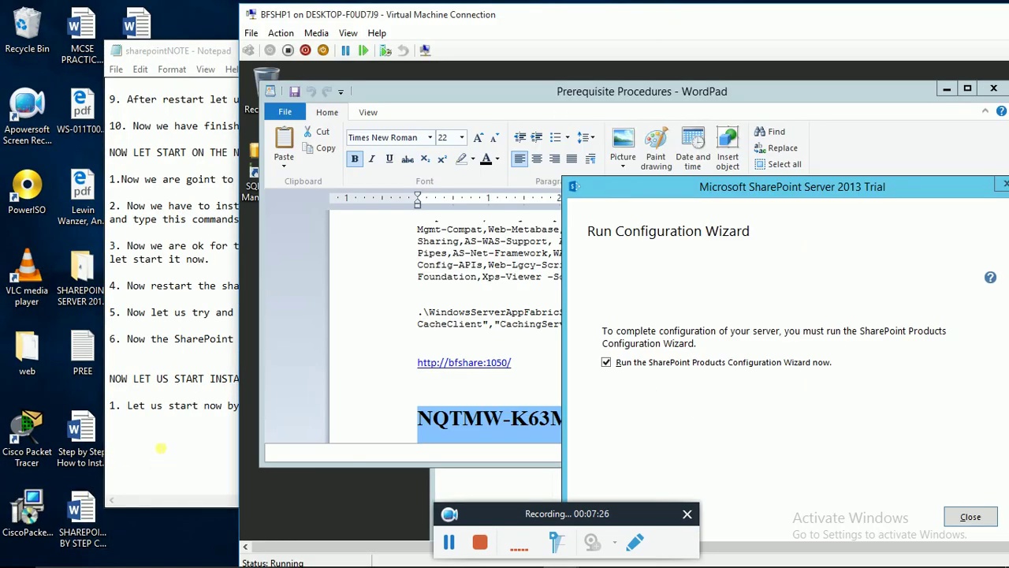
- Add the line '2. Now we are going to configure the Sharepoint farm now' to the Notepad notes
left_click(377, 418)
key("Return")
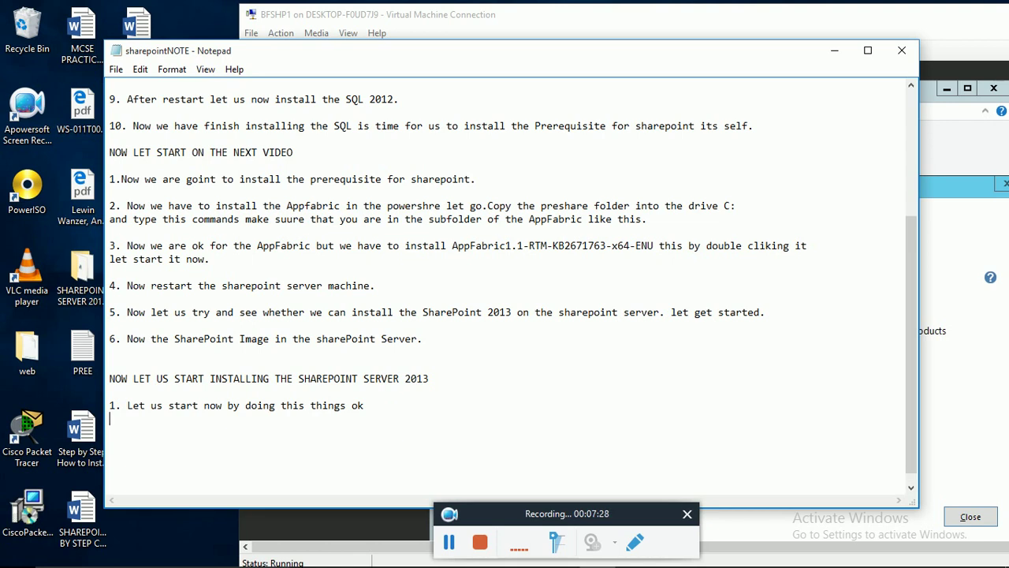
type("2. Now we are going to configure the")
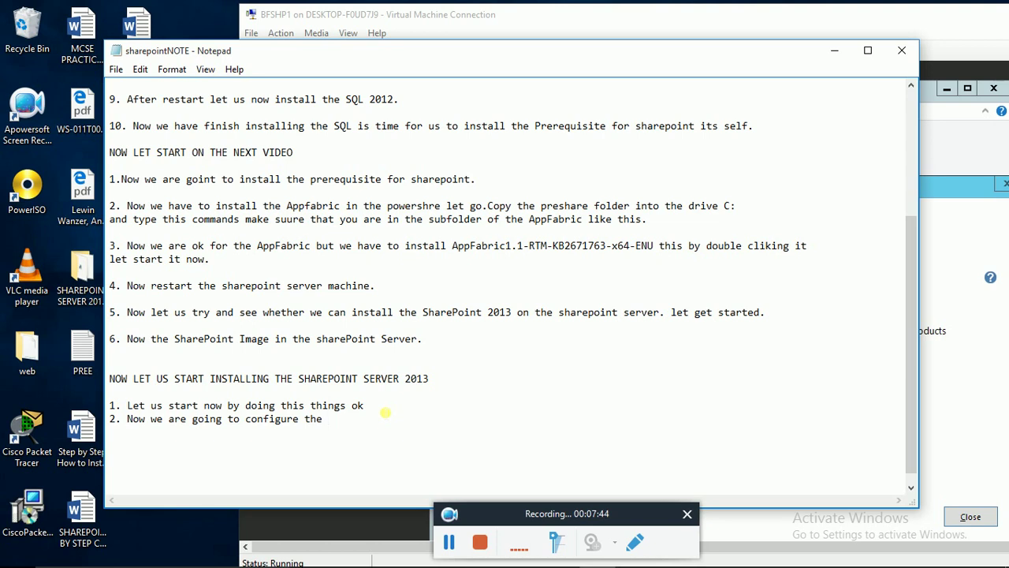
type("harepoint farm now")
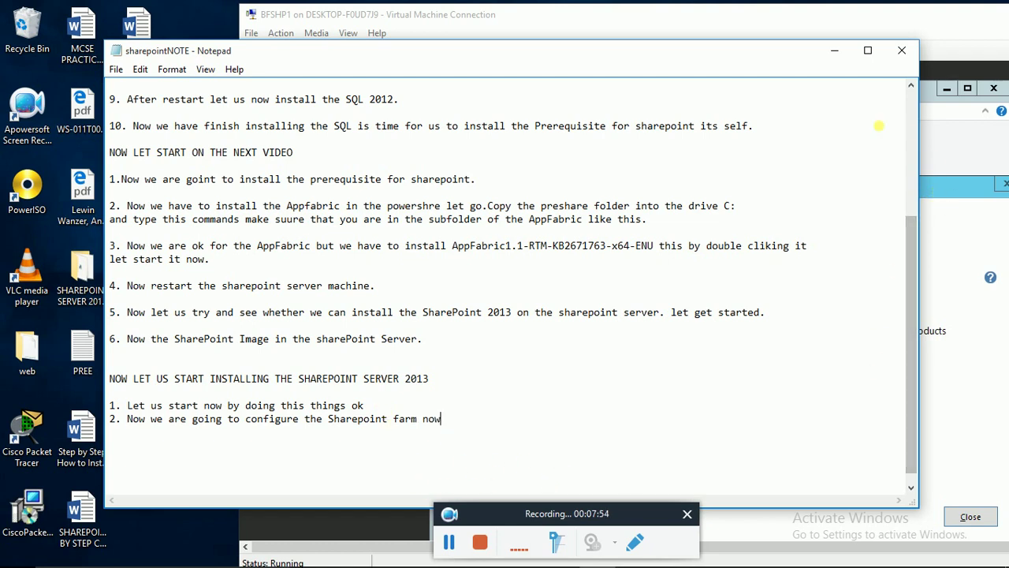
left_click(489, 18)
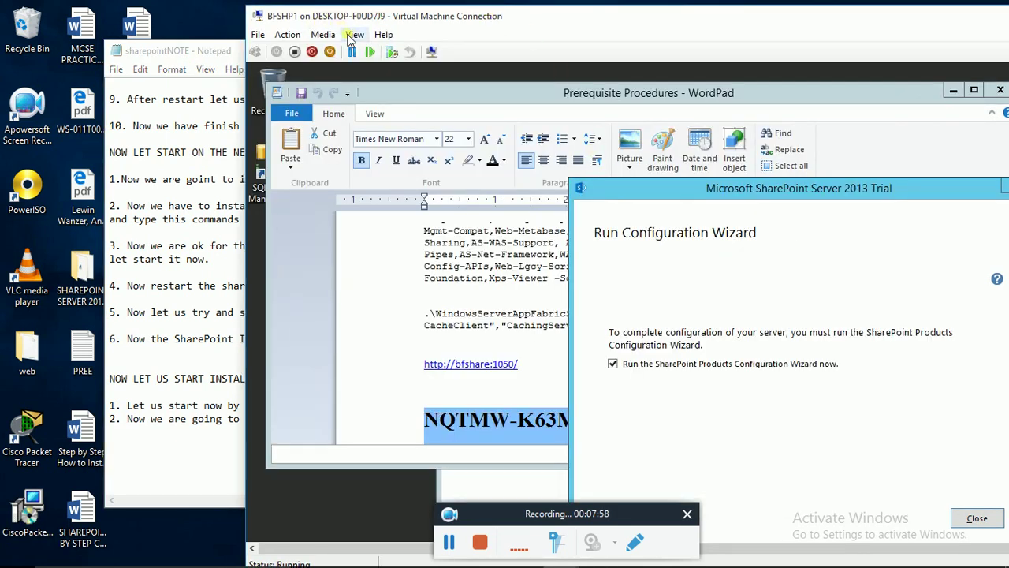
- Put the VM in full screen and close setup so the Configuration Wizard launches
left_click(355, 35)
left_click(371, 54)
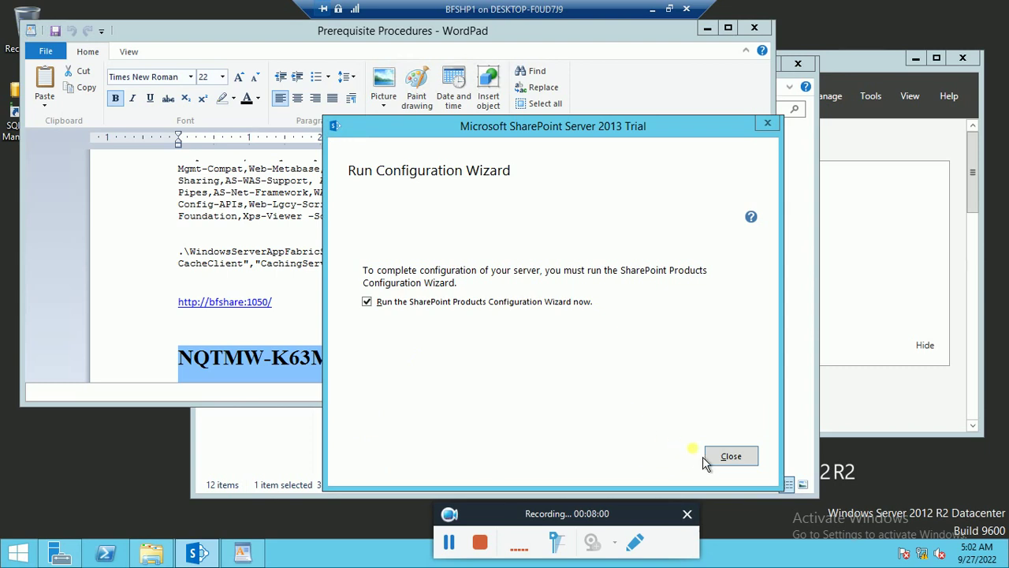
left_click(731, 457)
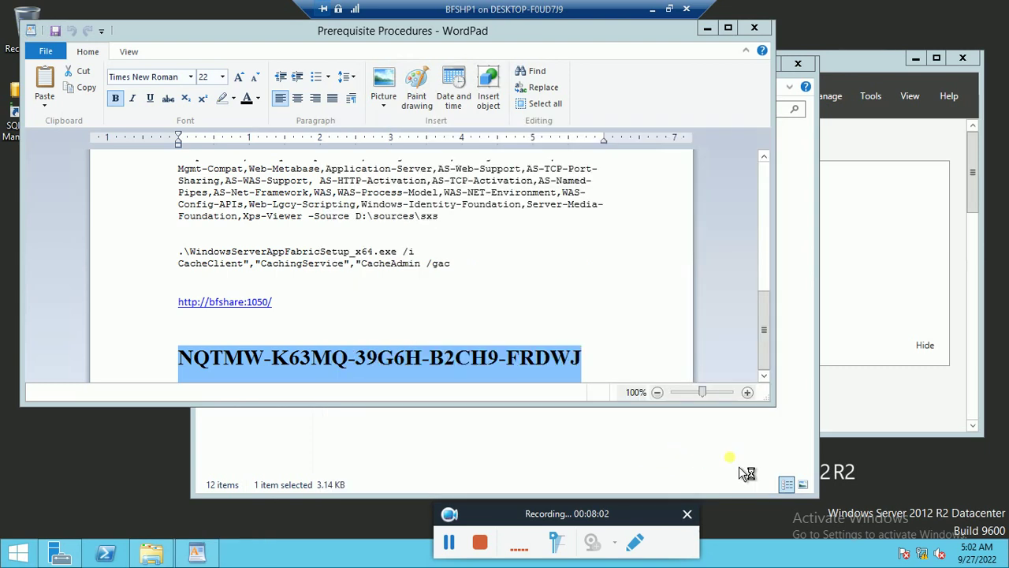
- Close the Prerequisite Procedures document and the sharepre folder, then restore the VM full screen
left_click(760, 32)
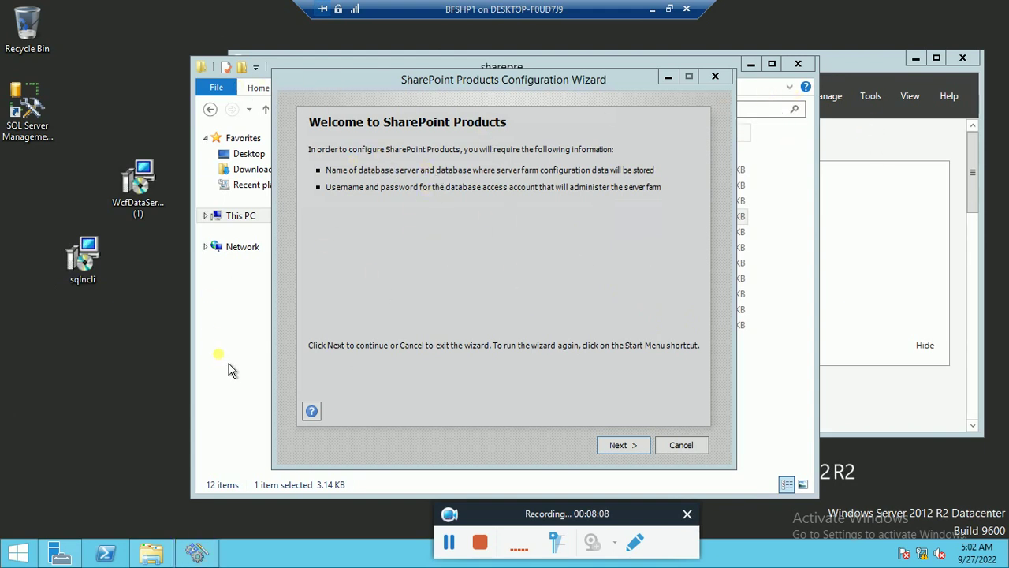
left_click(222, 323)
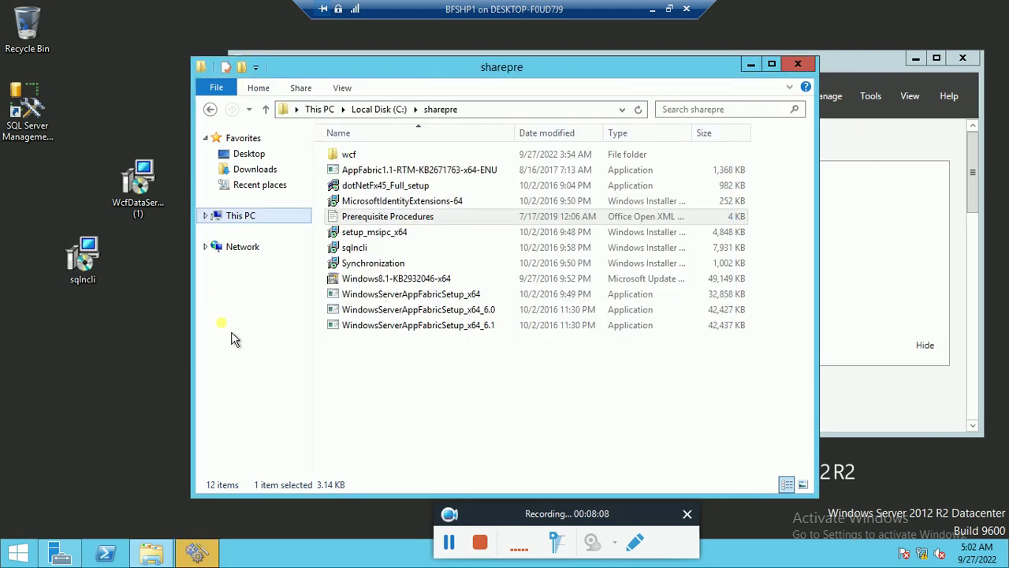
left_click(808, 69)
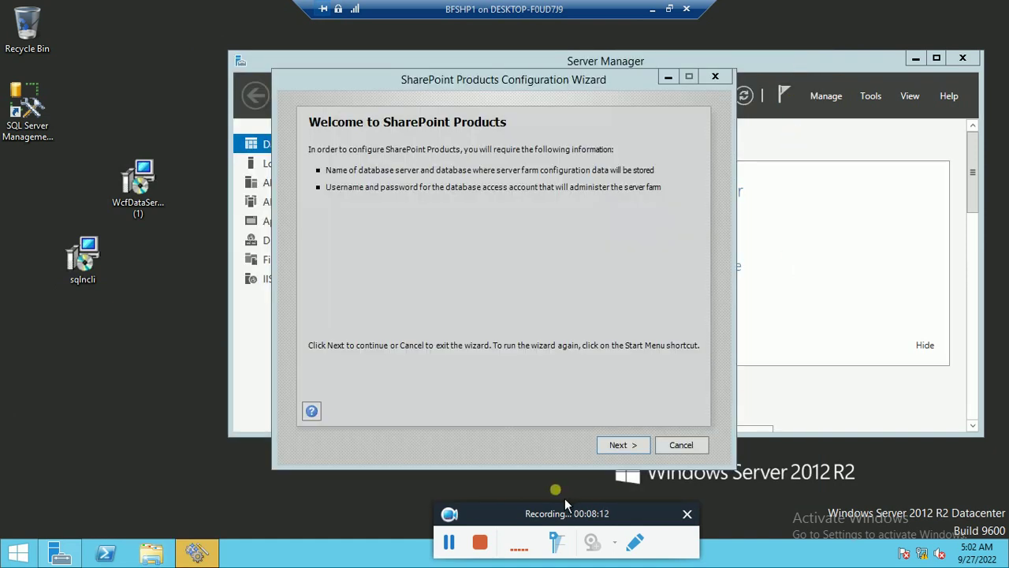
key("ctrl+alt+Pause")
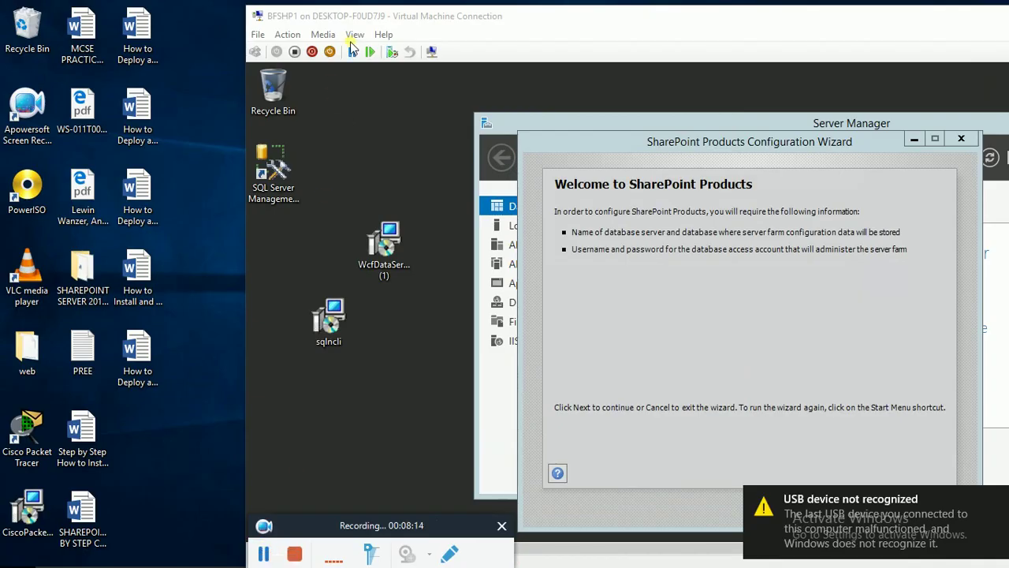
left_click(356, 36)
left_click(379, 45)
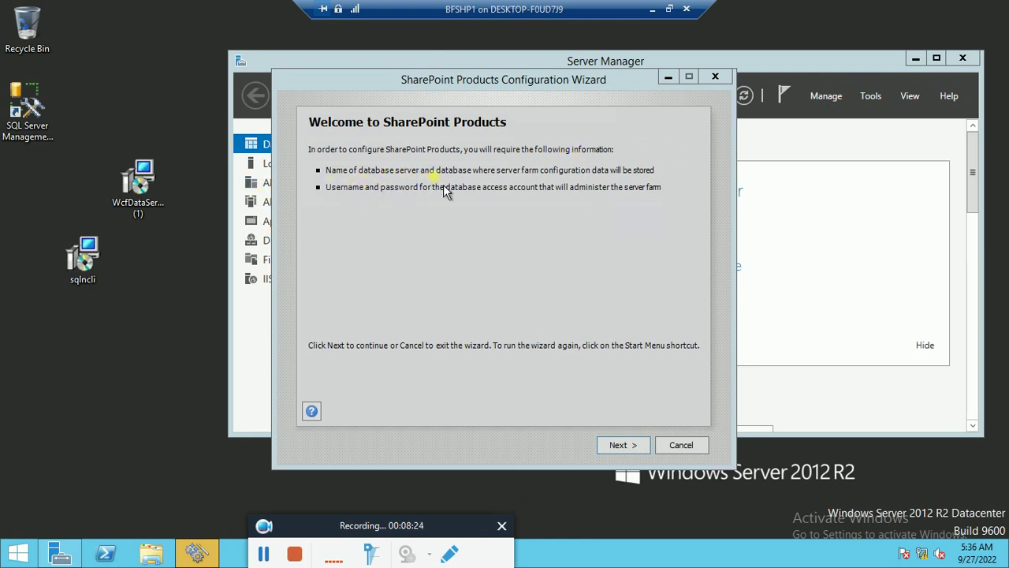
- Copy the server name BFSHPDC2 in SQL Server Management Studio, connect, expand its folders, then minimize
left_click(39, 113)
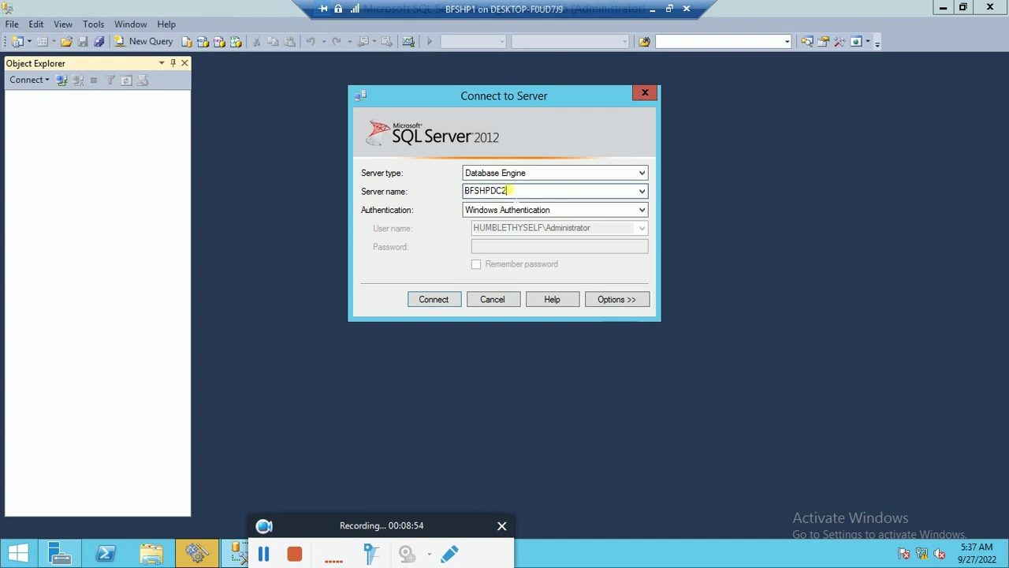
right_click(483, 190)
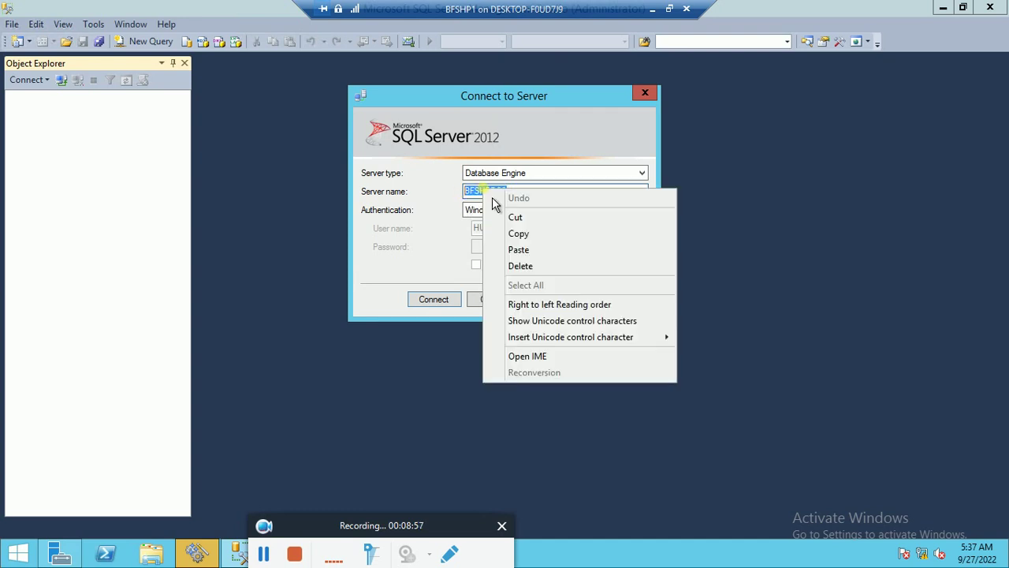
left_click(530, 234)
left_click(443, 304)
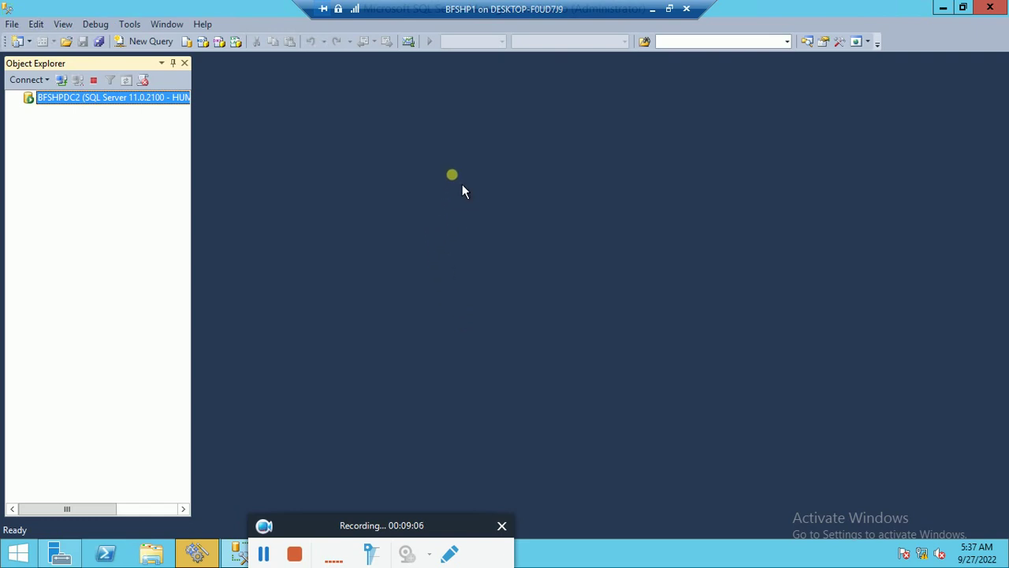
double_click(68, 99)
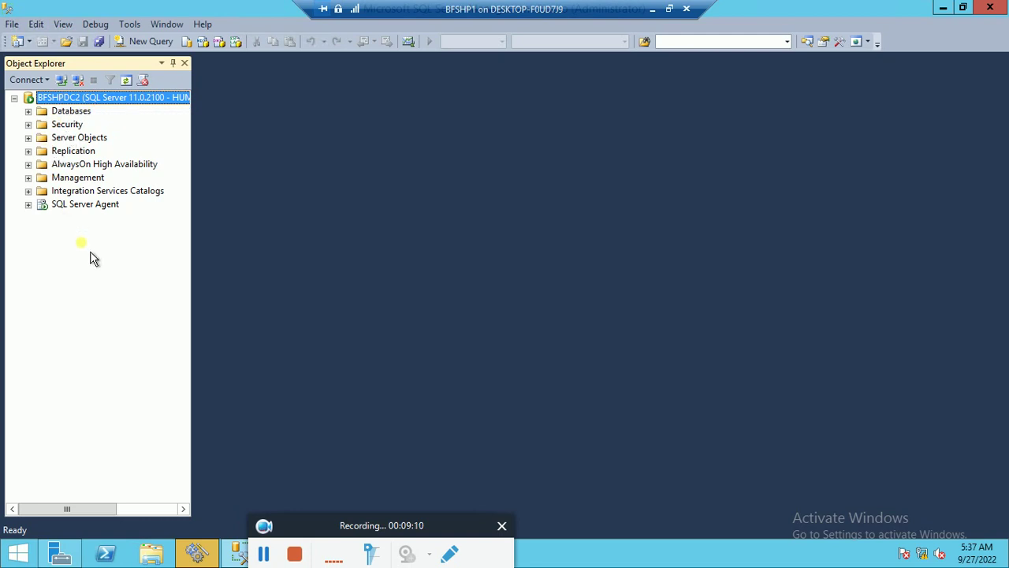
left_click(943, 8)
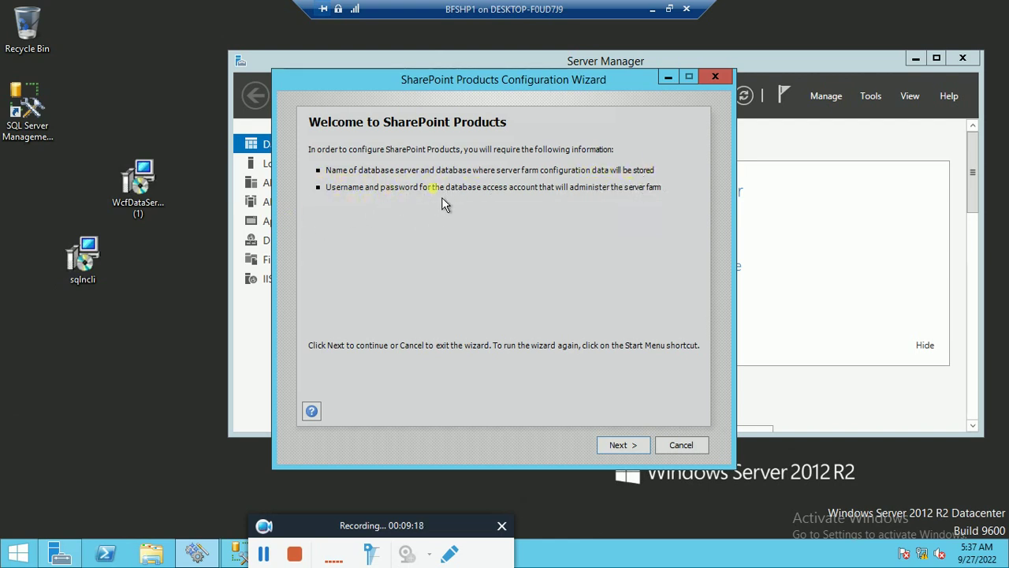
- Start configuration, allow the services restart, and choose 'Create a new server farm'
left_click(622, 444)
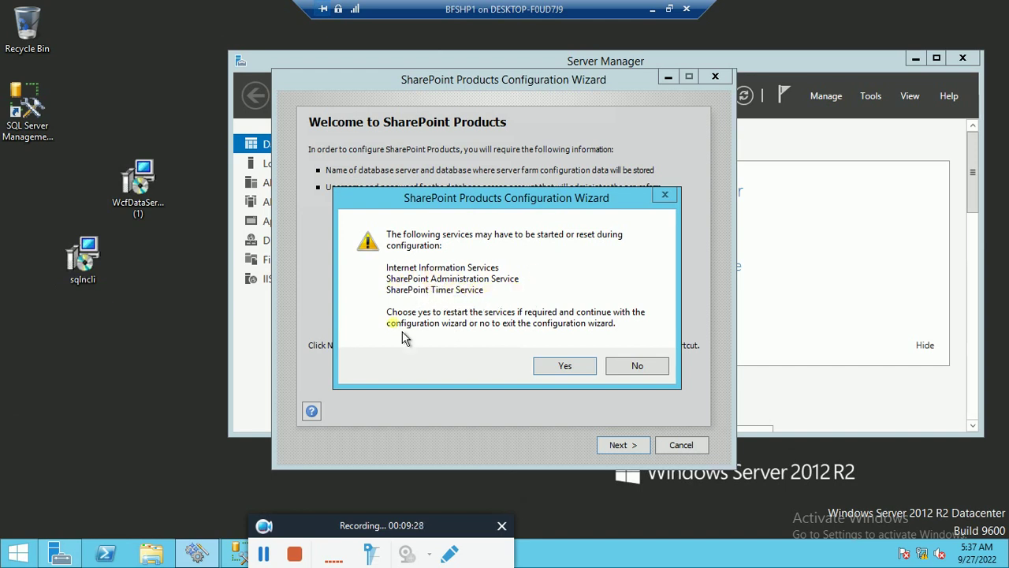
left_click(565, 371)
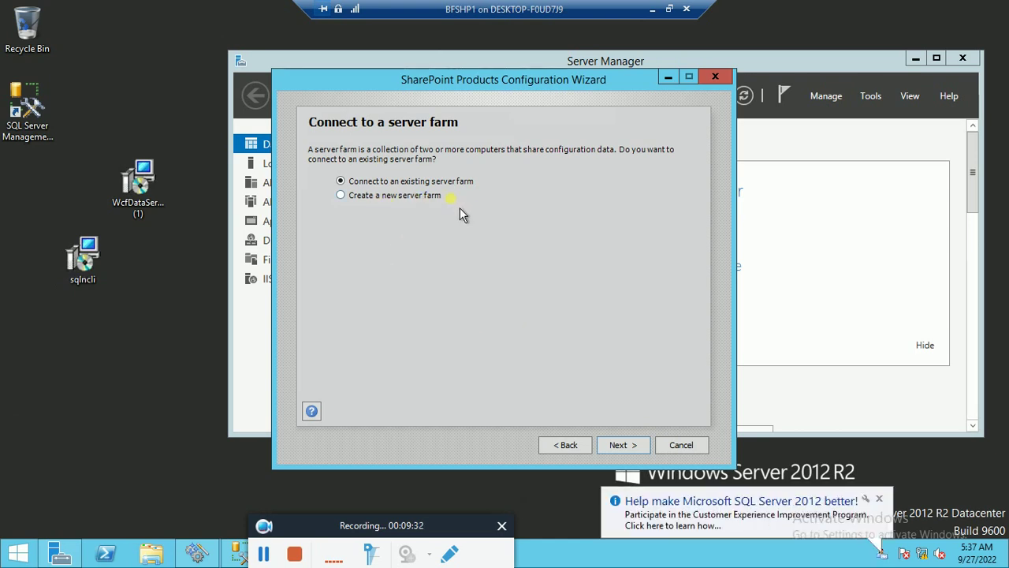
left_click(352, 201)
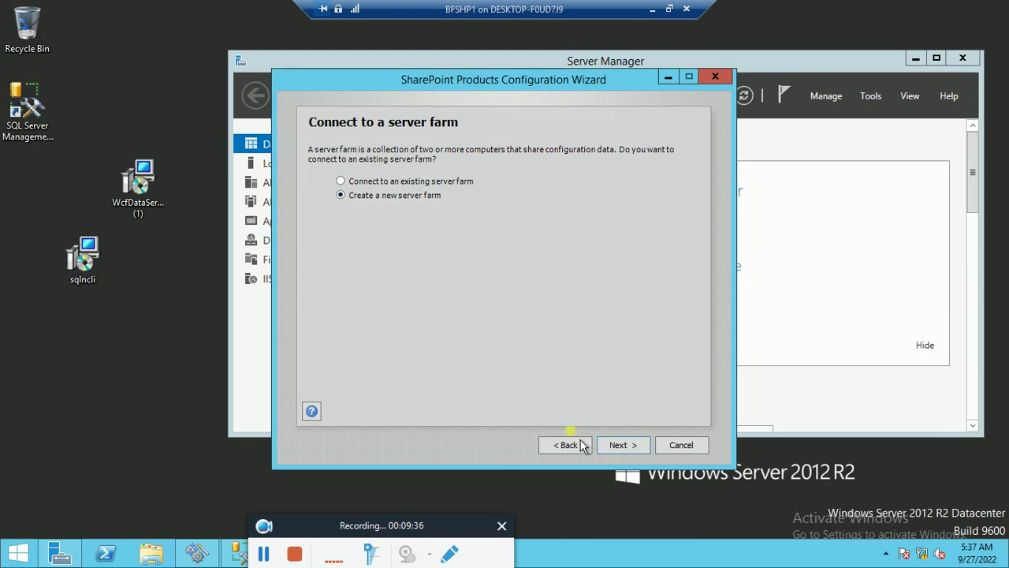
left_click(628, 449)
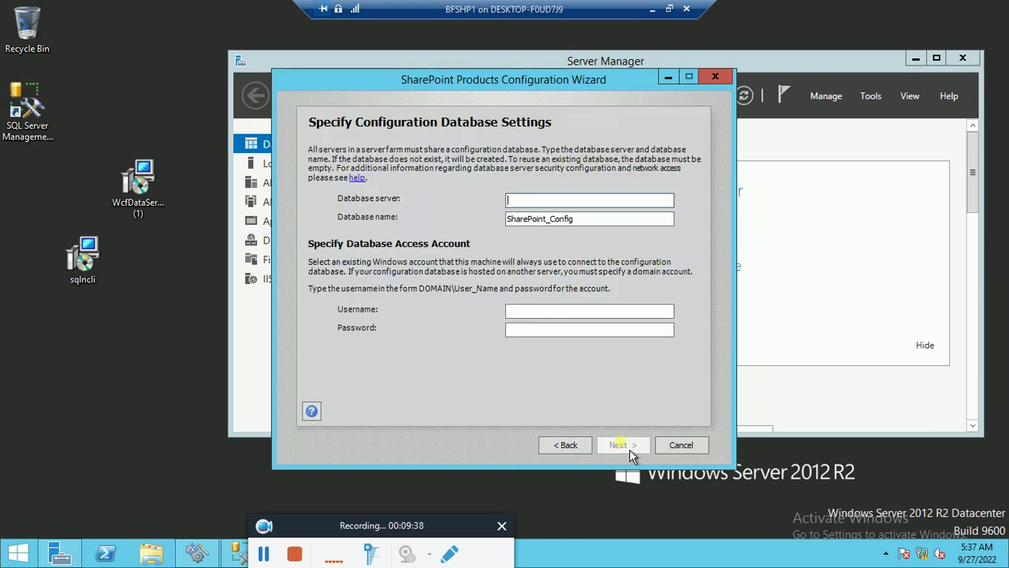
- Set the database server to BFSHPDC2 with the domain Administrator account and its password
right_click(523, 202)
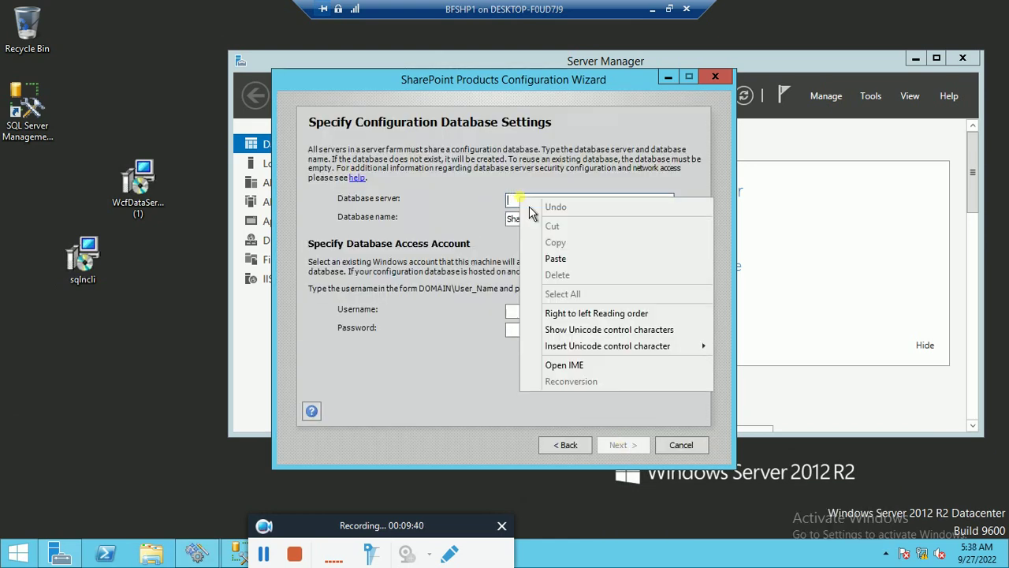
left_click(556, 260)
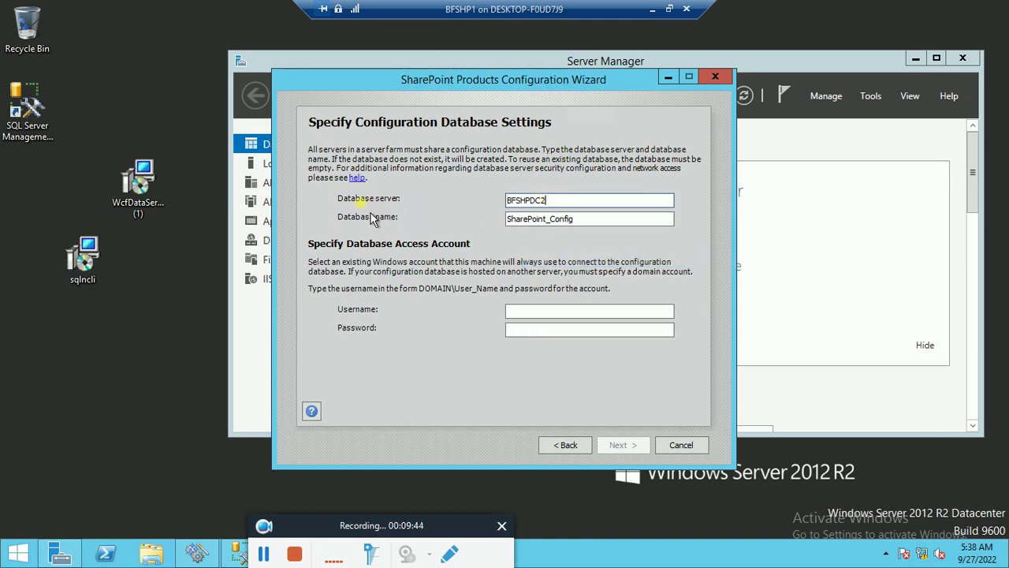
left_click(535, 313)
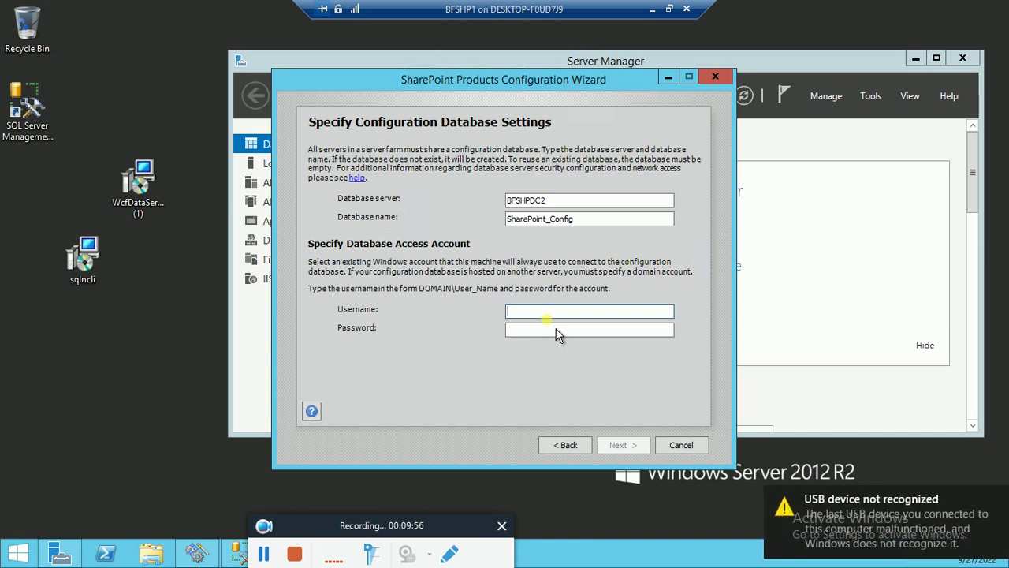
type("humbl")
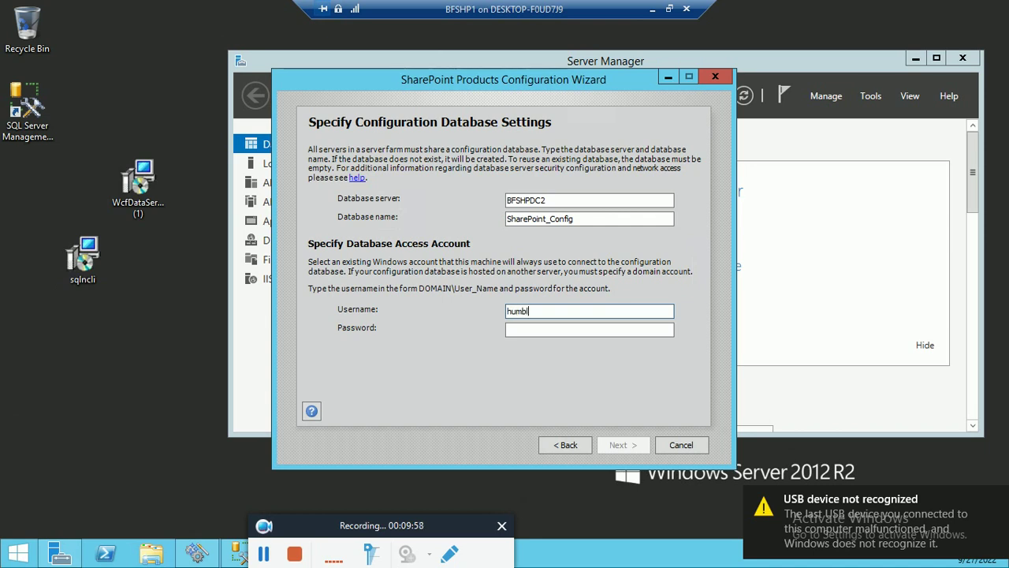
type("ethyself")
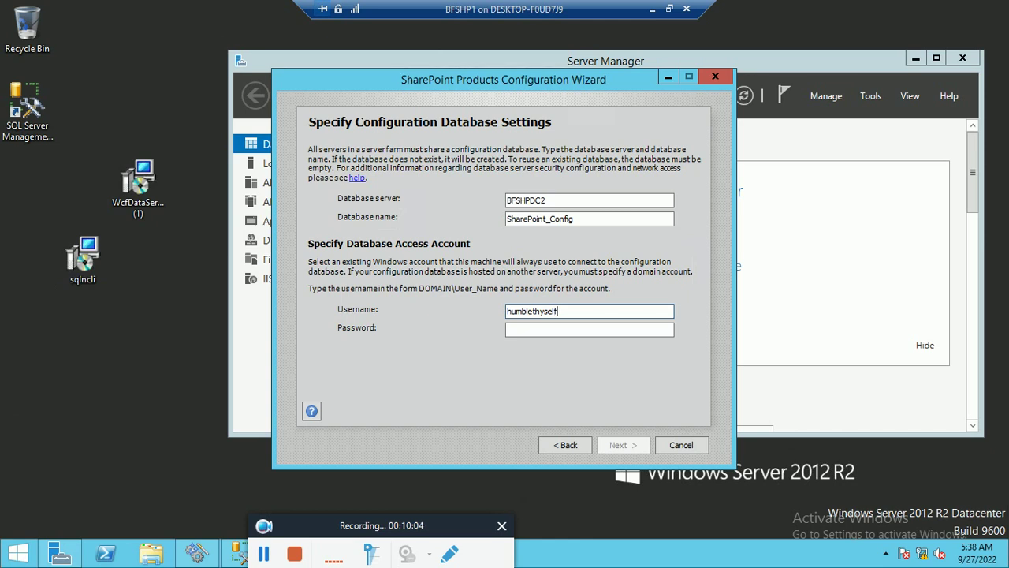
type("\\Administrator")
key("Tab")
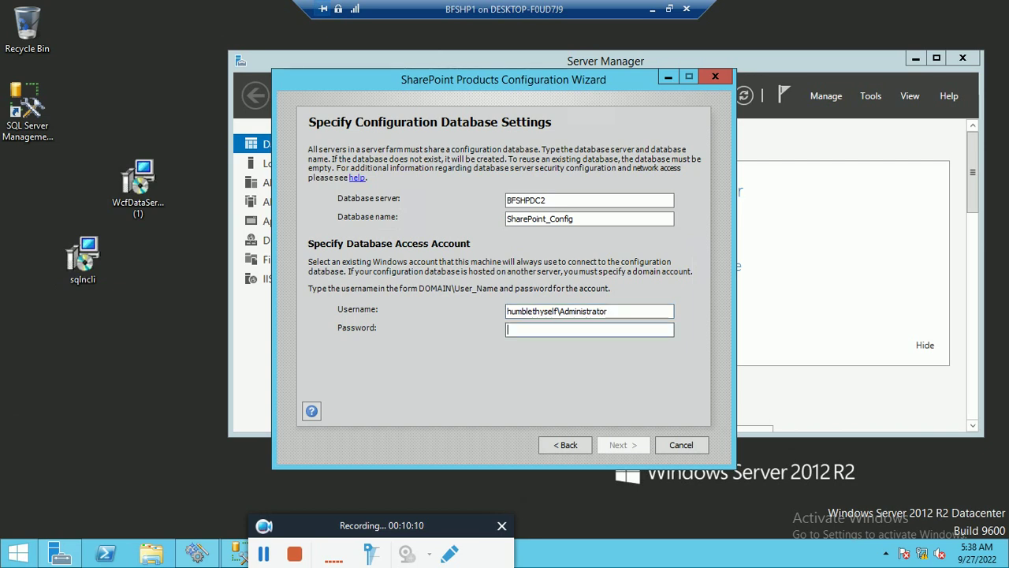
type("Pa")
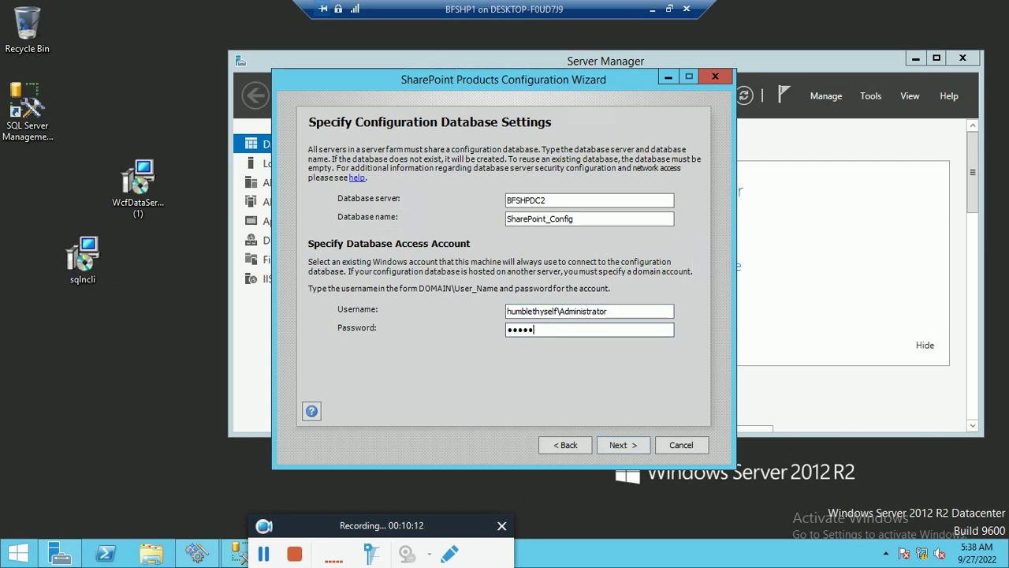
type("ord1")
left_click(628, 447)
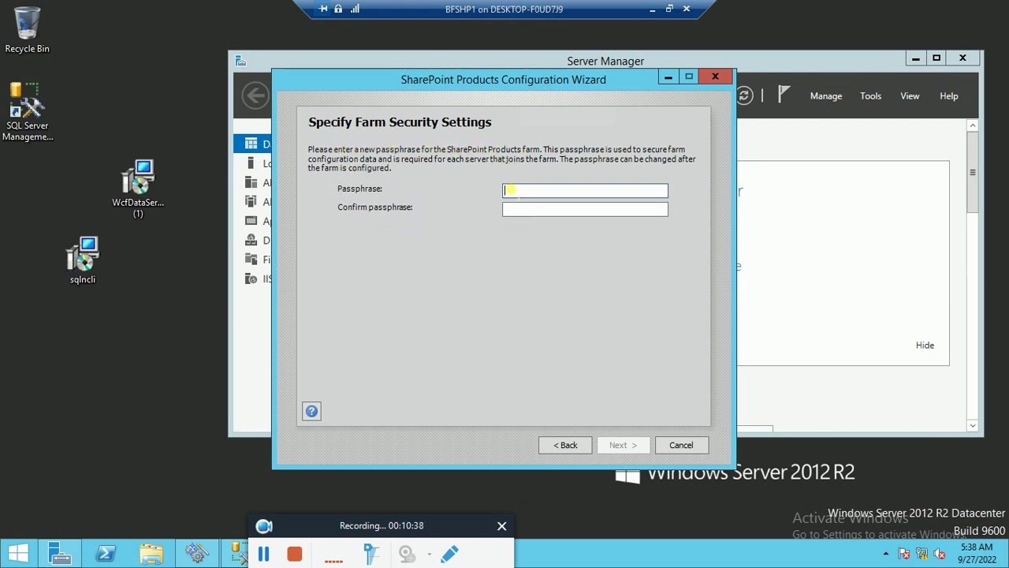
- Enter the farm security passphrase and retype it in the confirmation field
type("Passwo")
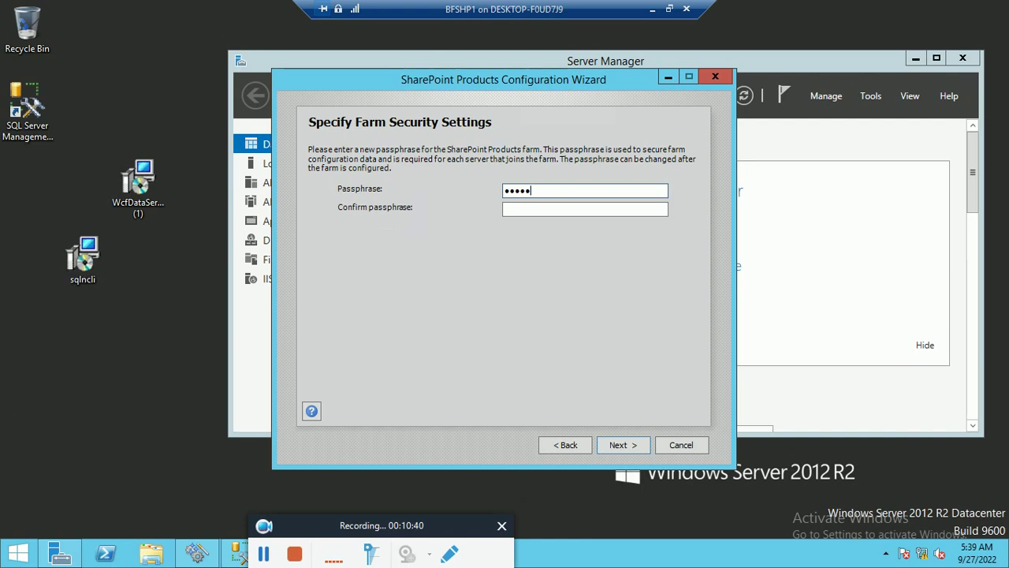
type("rd@1")
key("Tab")
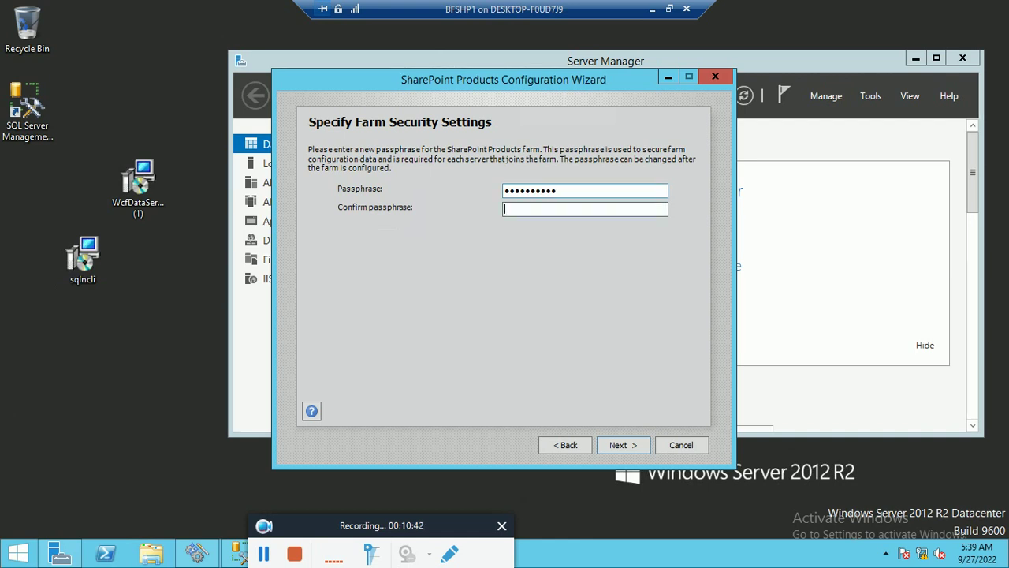
type("Passw")
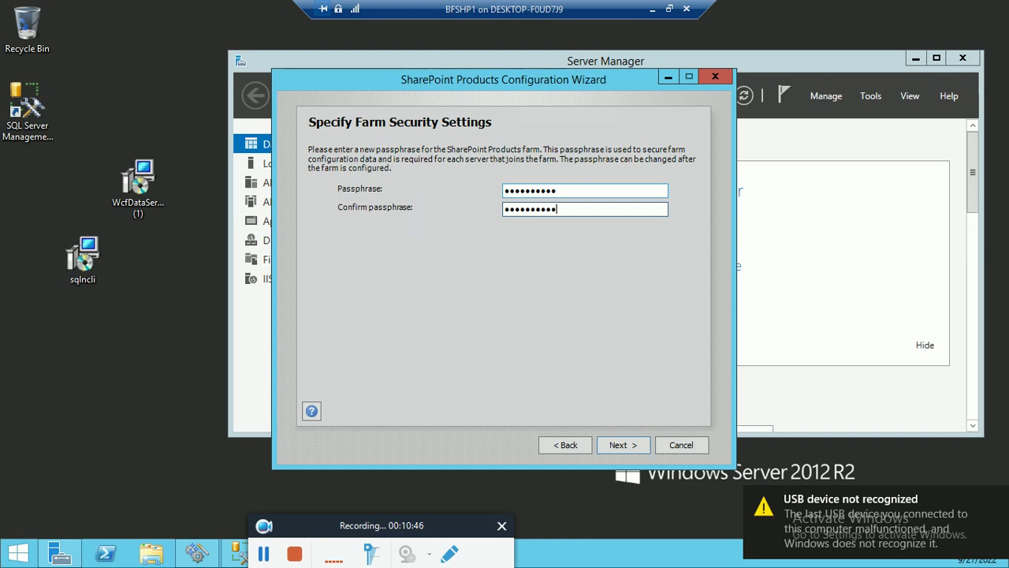
- Move to the Central Administration settings and toggle the 'Specify port number' option
left_click(631, 451)
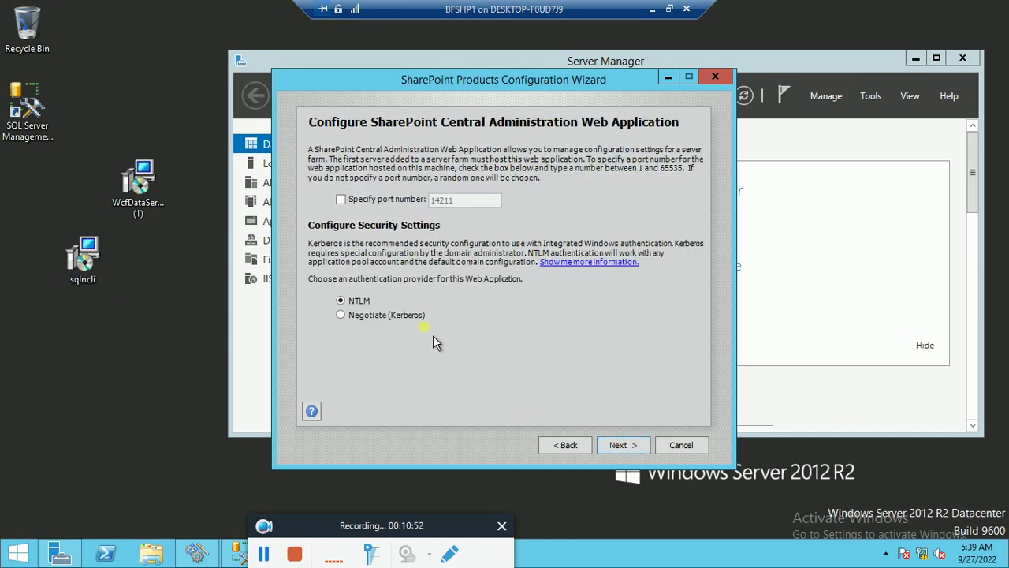
left_click(354, 212)
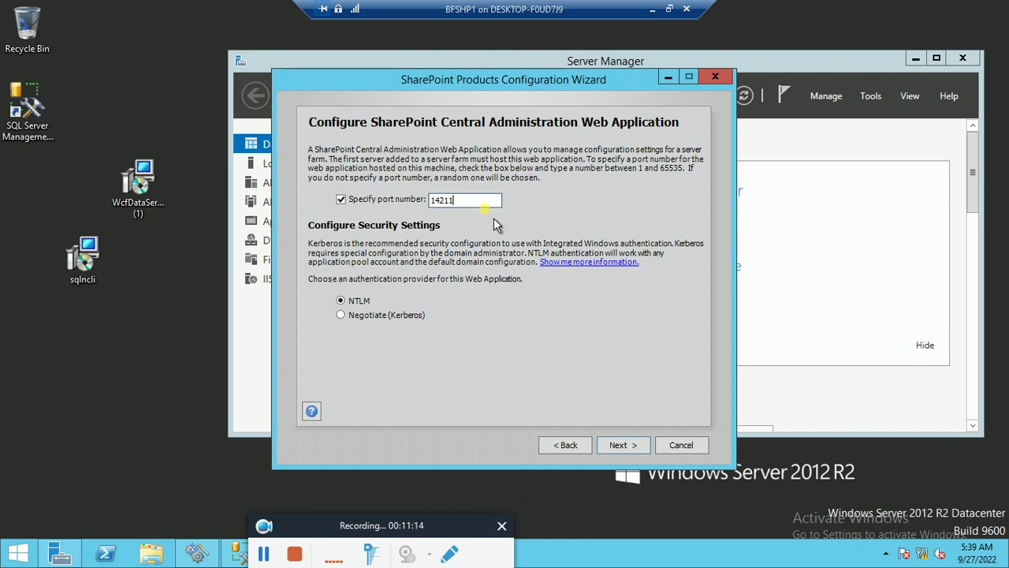
left_click(341, 199)
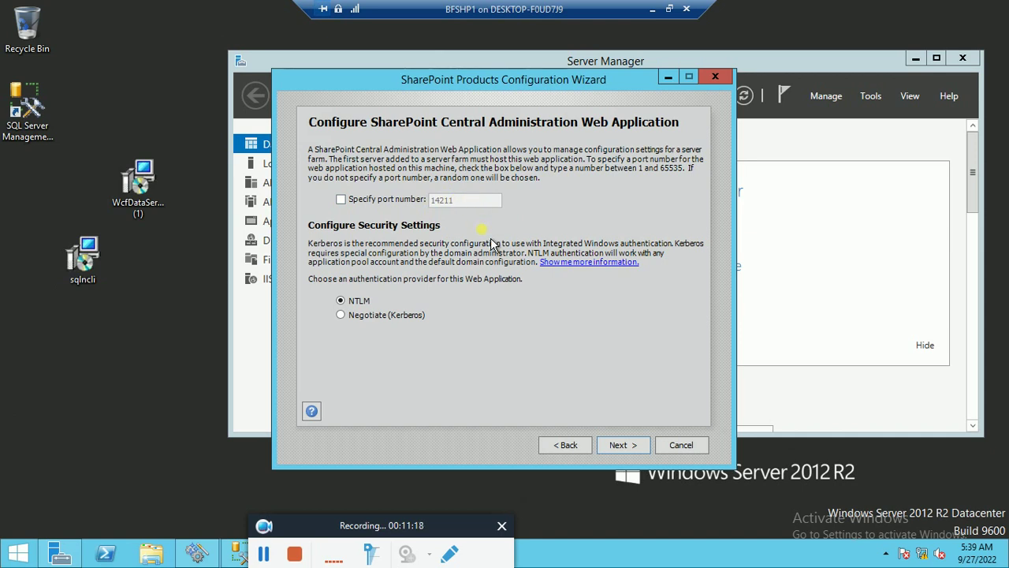
left_click(340, 199)
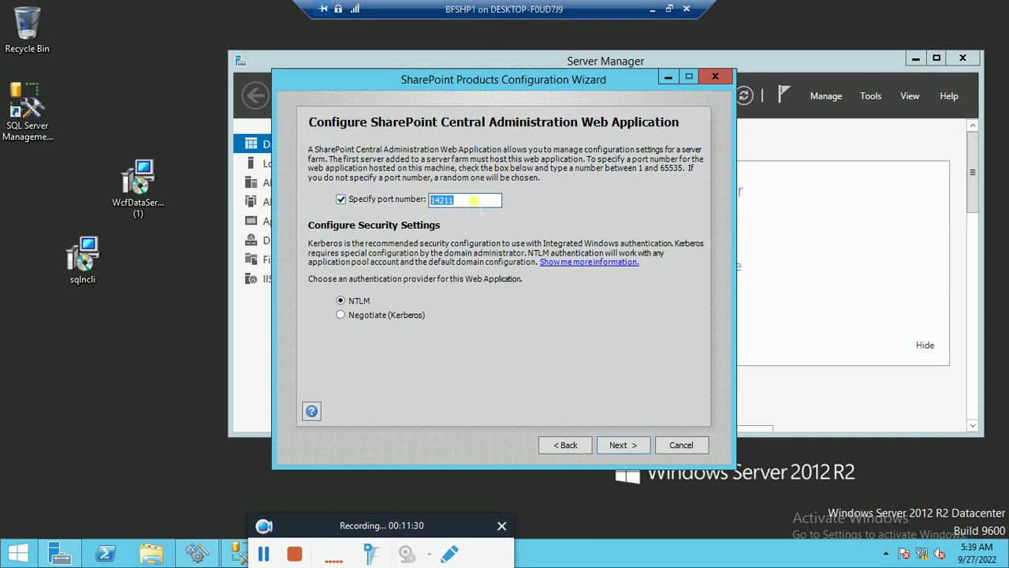
left_click(473, 200)
left_click(341, 199)
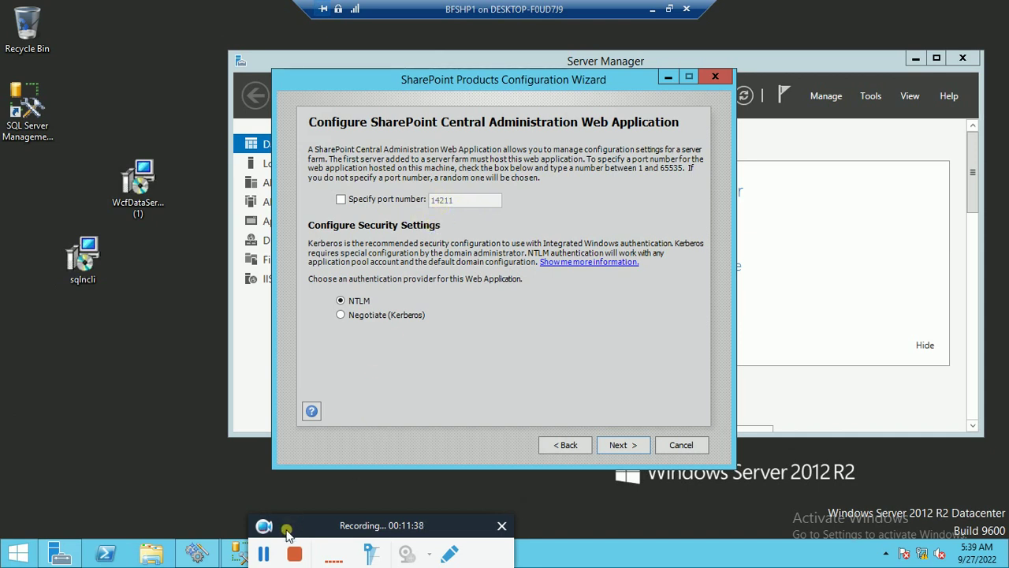
- Replace the default port 14211 with 5050, keeping NTLM authentication
left_click(265, 552)
left_click(264, 552)
left_click(341, 200)
left_click(492, 200)
key("shift+Home")
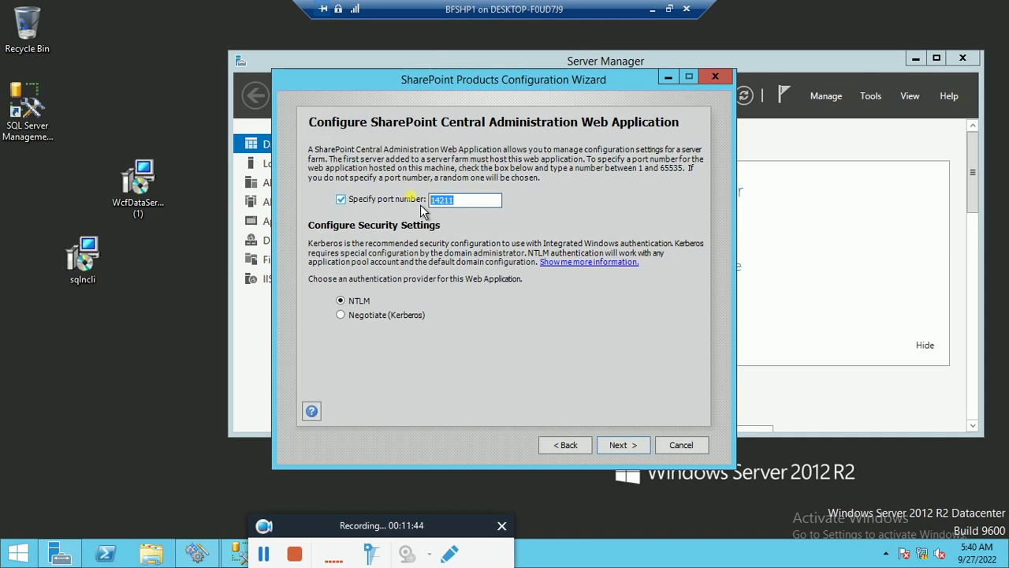
type("5050")
left_click(622, 444)
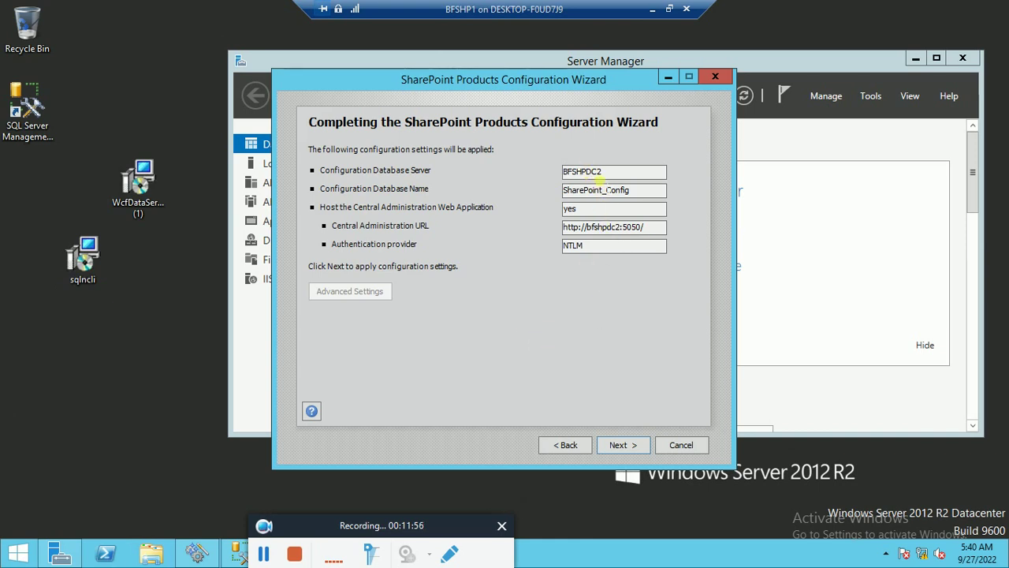
- Apply the summarized settings (BFSHPDC2, SharePoint_Config, port 5050, NTLM) to start configuration
left_click(634, 448)
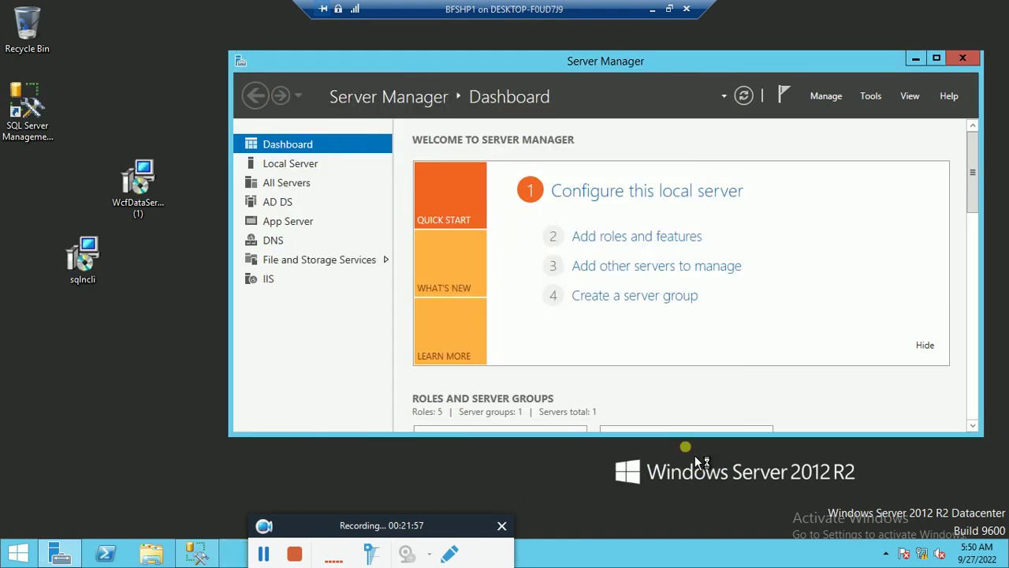
- Finish the wizard to open Central Administration at bfshpdc2:5050 and reposition the browser window
left_click(681, 446)
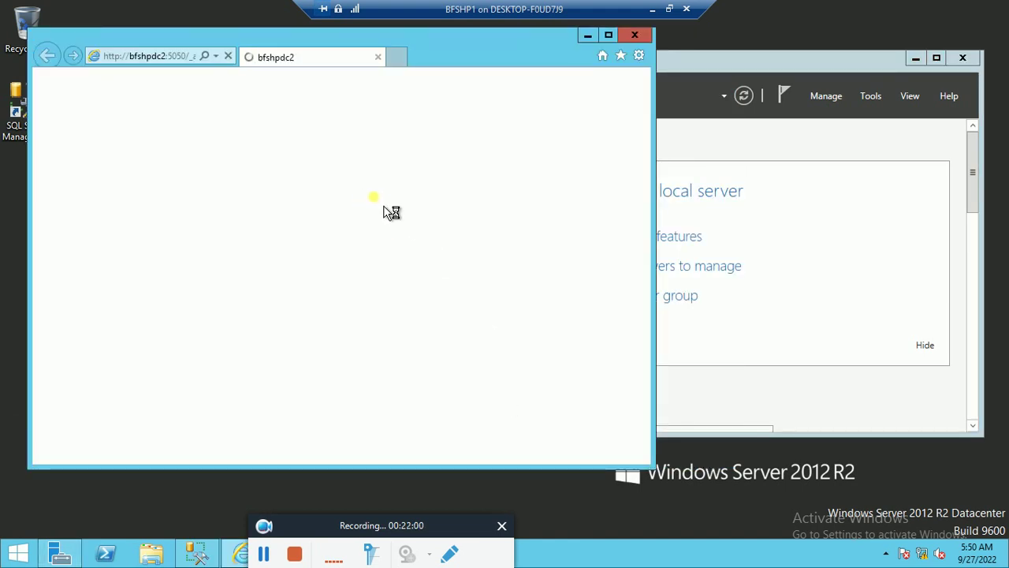
left_click_drag(254, 57, 396, 64)
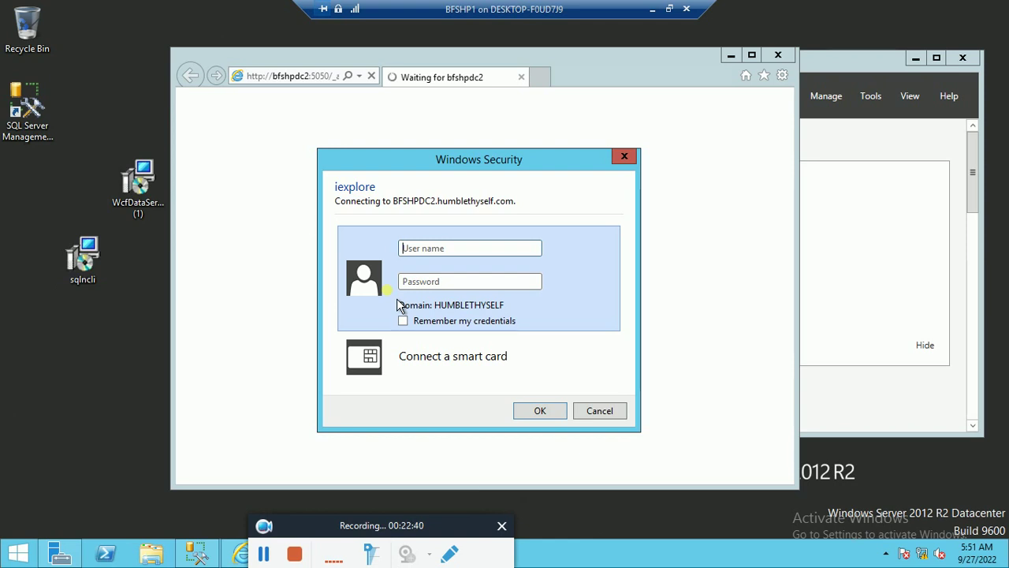
- Sign in to Central Administration as the domain Administrator, correcting the domain name typo and entering the password
type("humblethslf")
left_click(447, 248)
type("yslf")
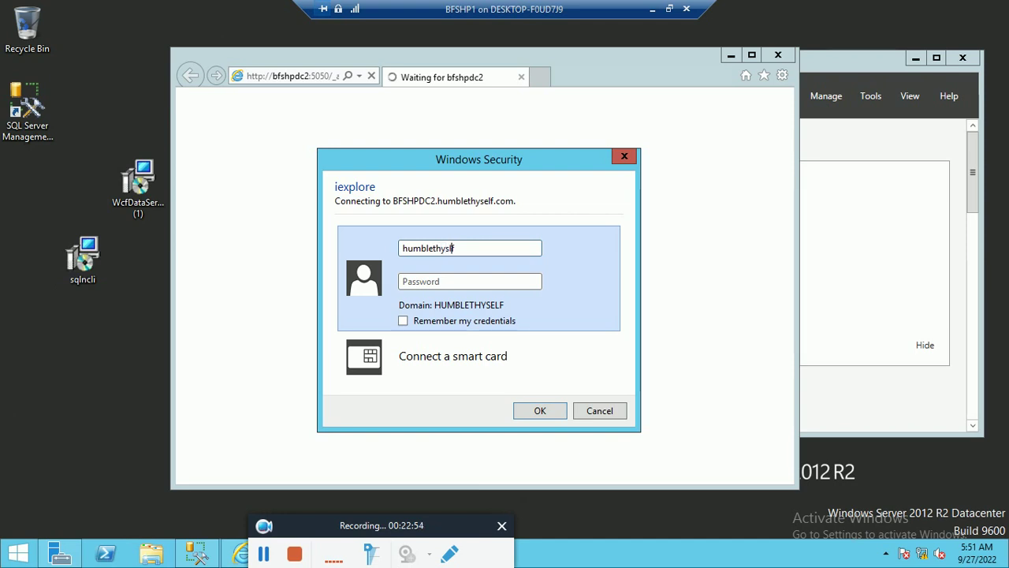
type("\\Ad")
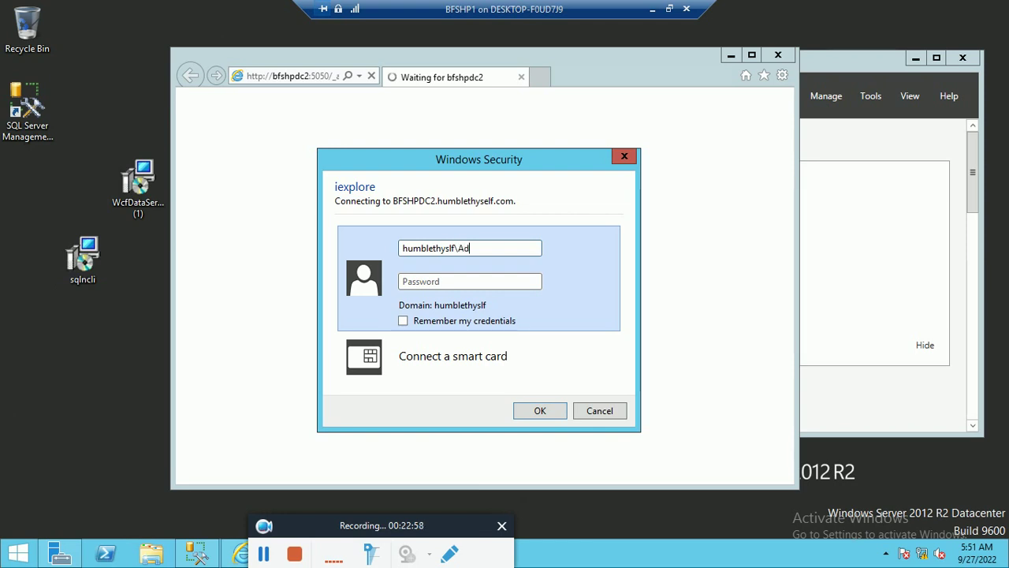
type("ministrator")
key("Tab")
type("••")
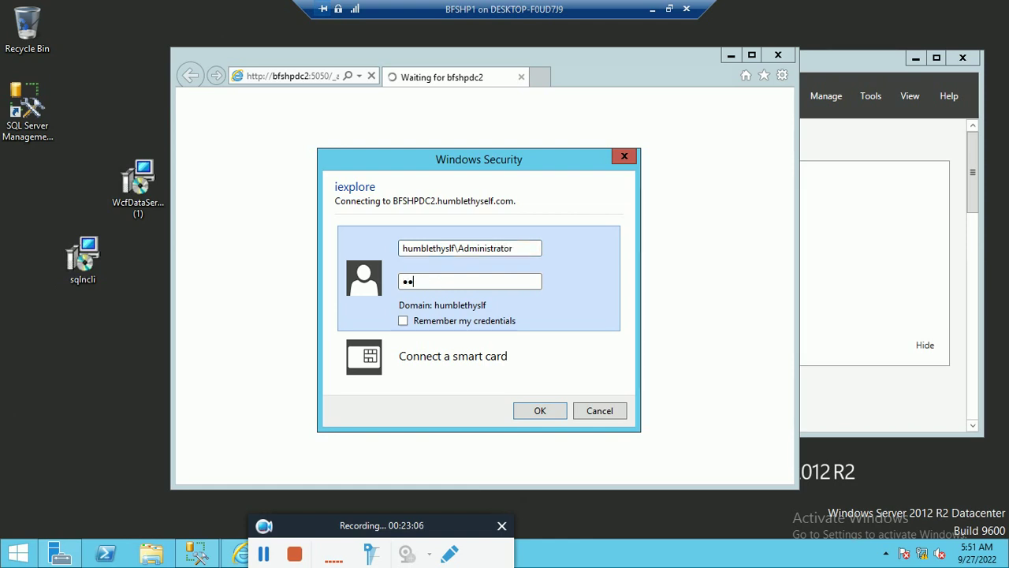
type("••••••••")
left_click(541, 413)
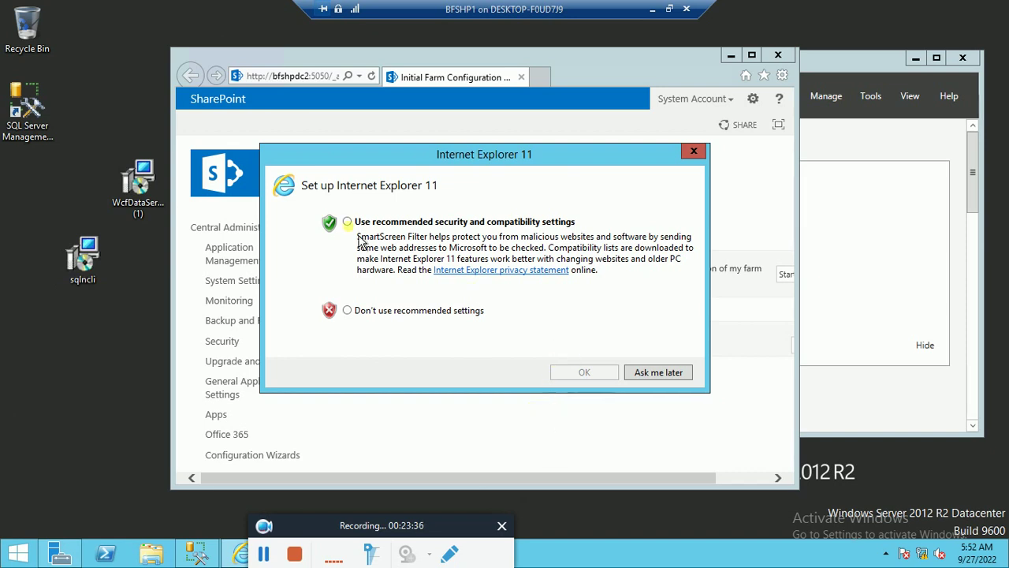
- Accept the recommended security and compatibility settings and opt in to the Customer Experience Improvement Program
left_click(348, 223)
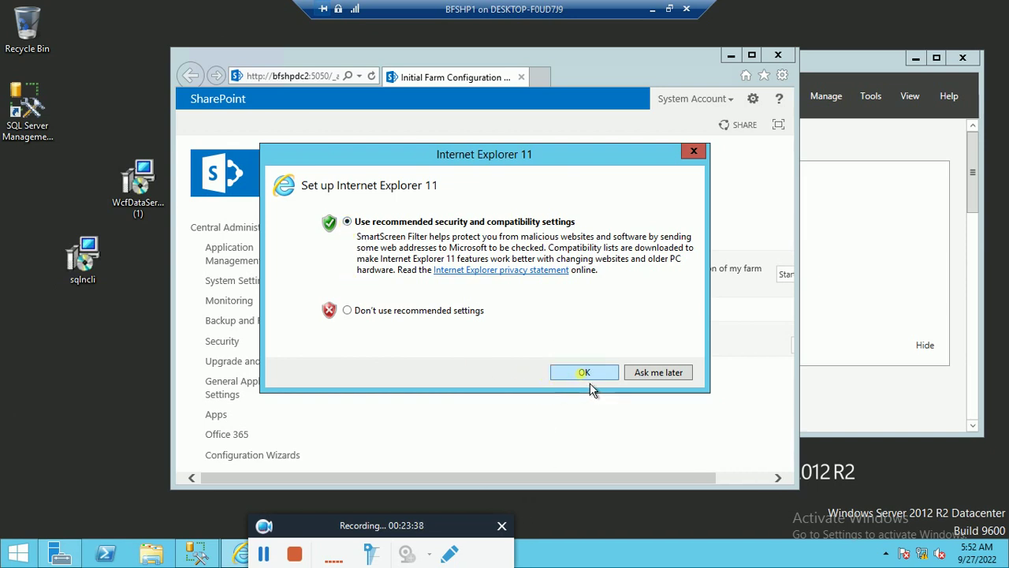
left_click(579, 379)
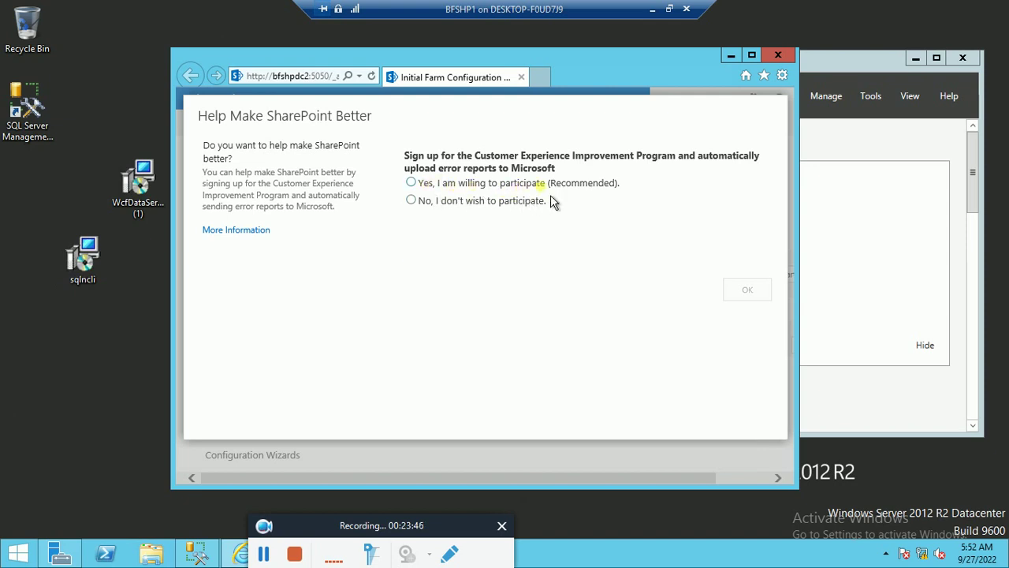
left_click(417, 185)
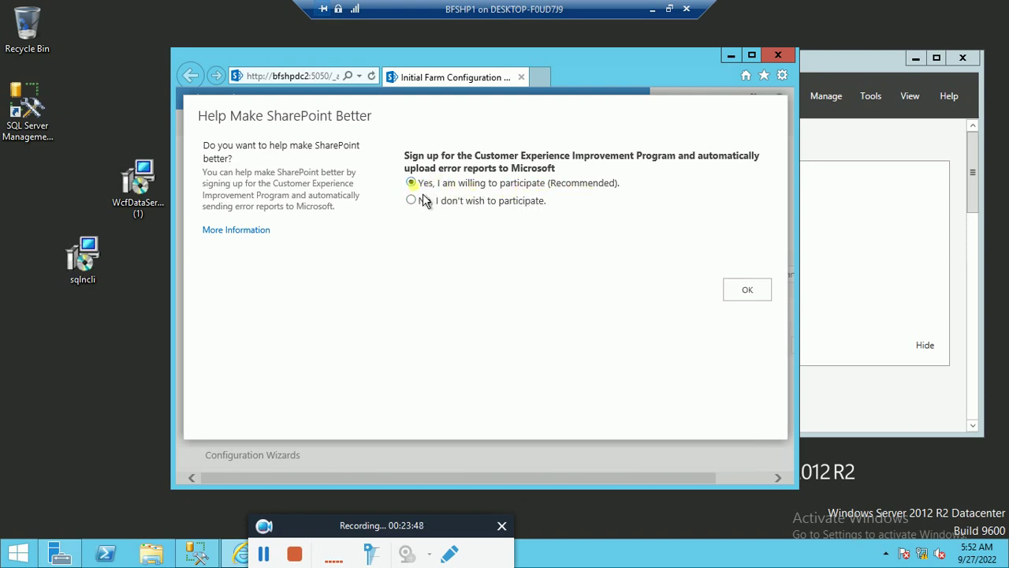
left_click(761, 299)
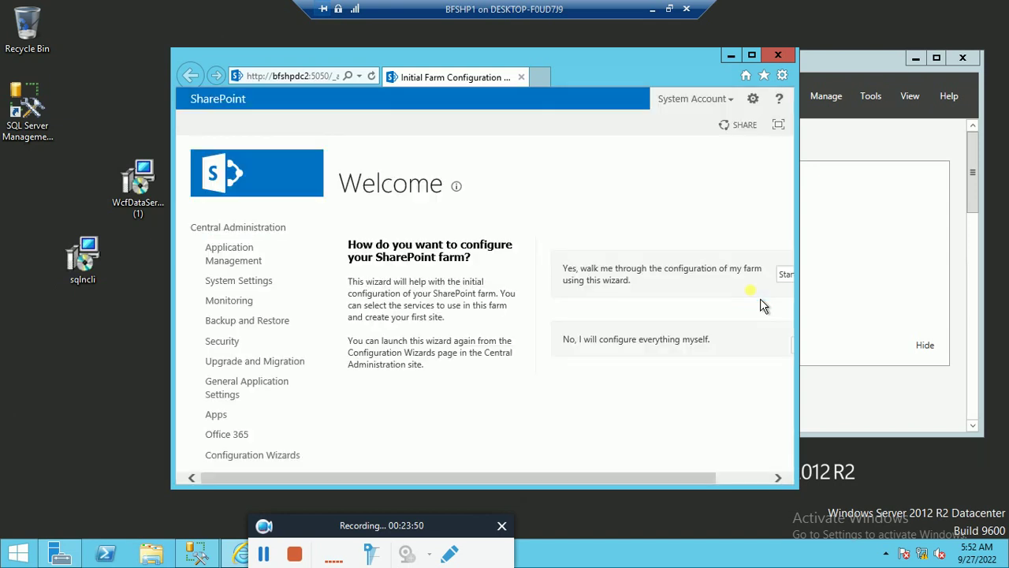